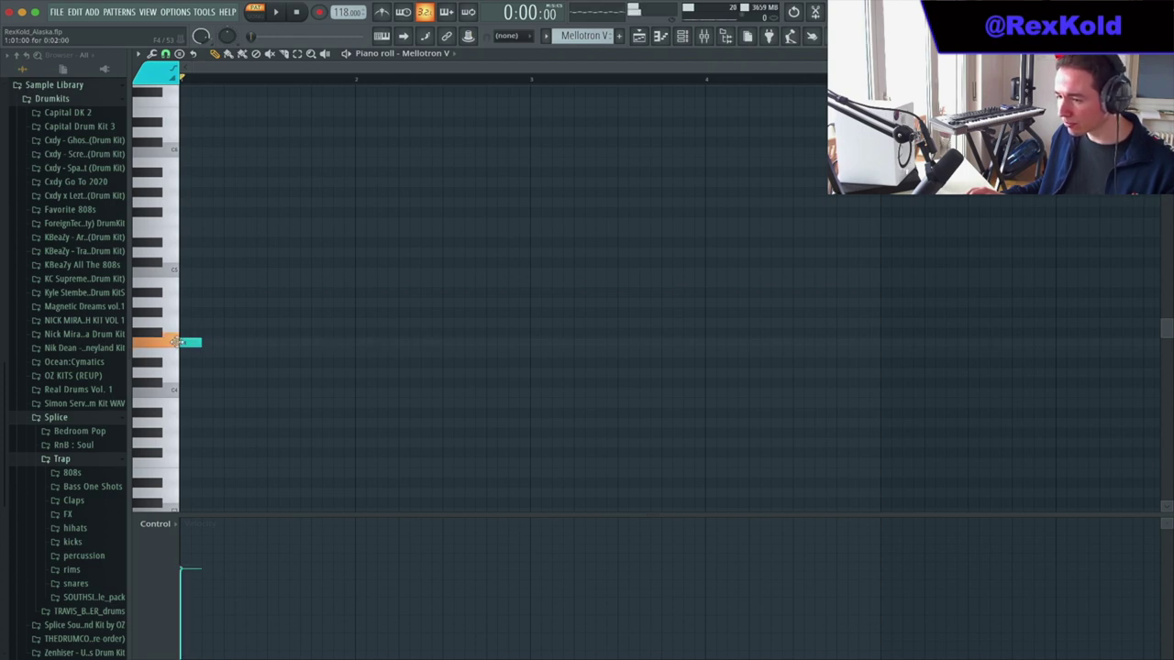
Draw the G4, G#4, G4 and C5 notes of the Mellotron V melody around the F4s.
left_click(211, 323)
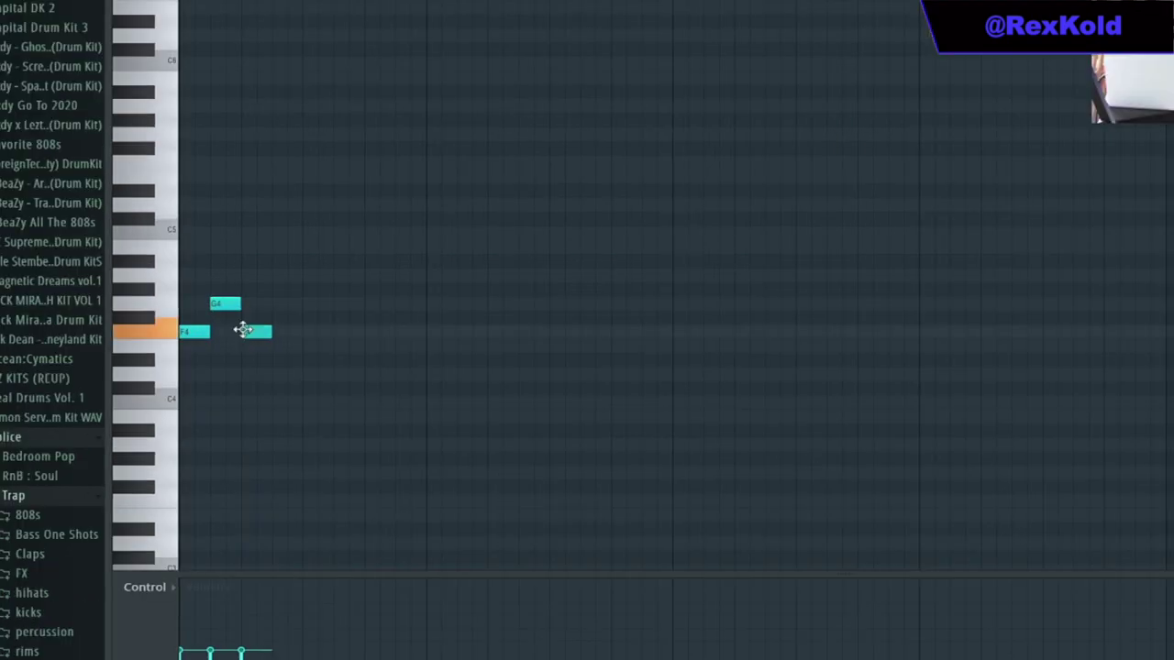
left_click(290, 290)
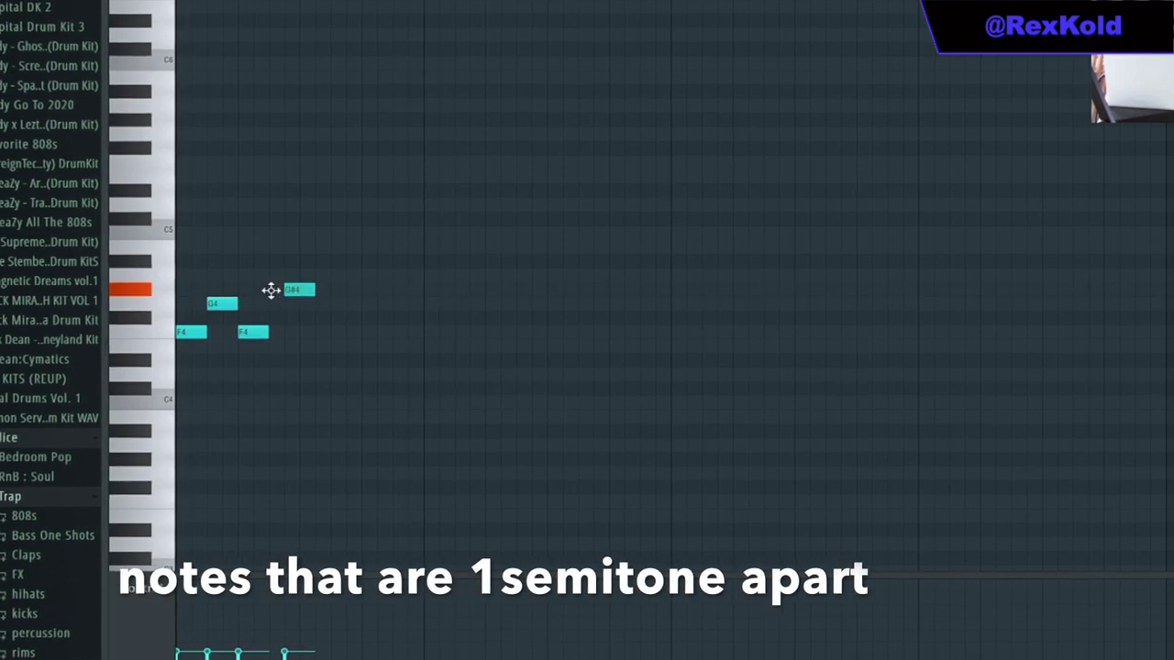
left_click_drag(271, 290, 264, 291)
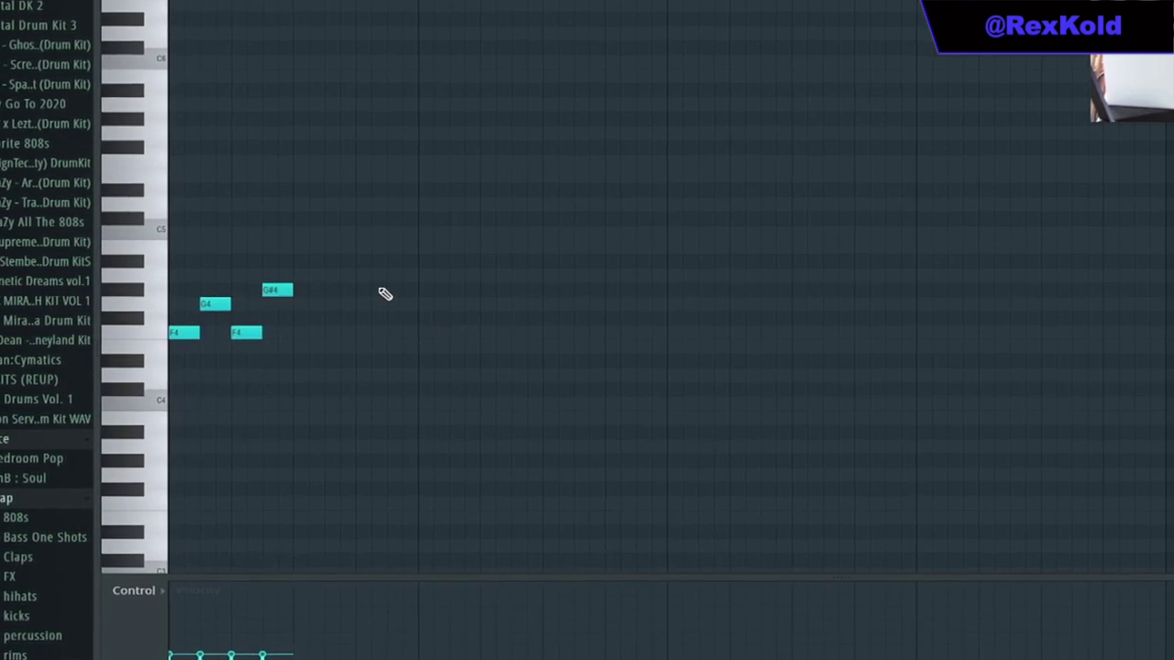
left_click(364, 290)
left_click(390, 306)
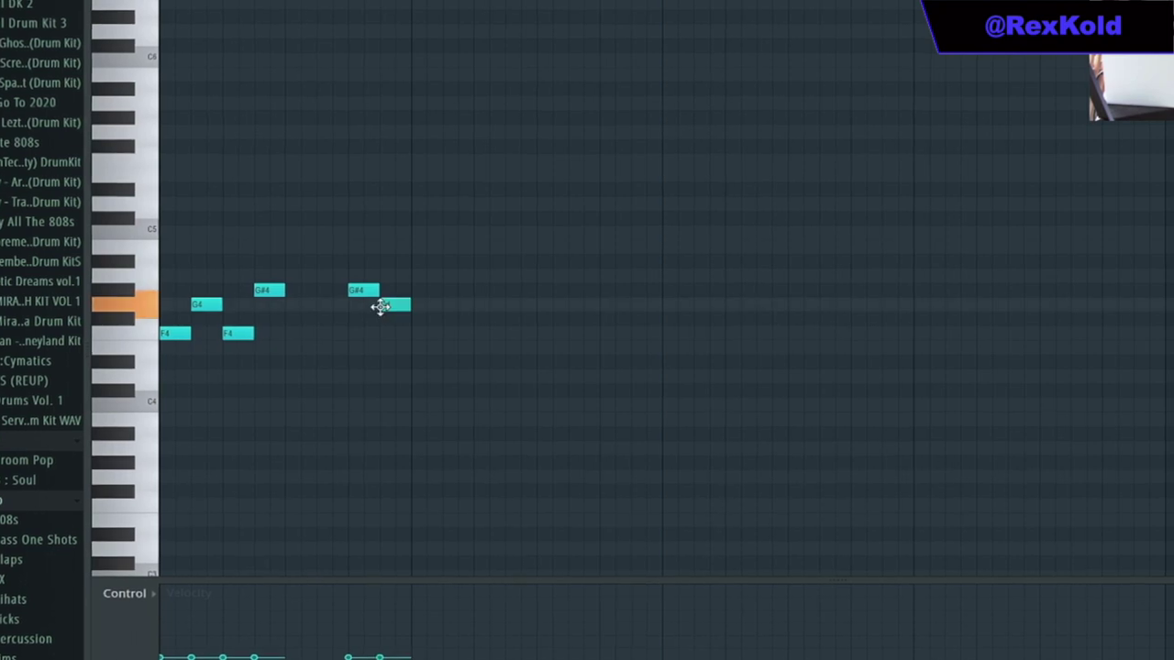
left_click(309, 234)
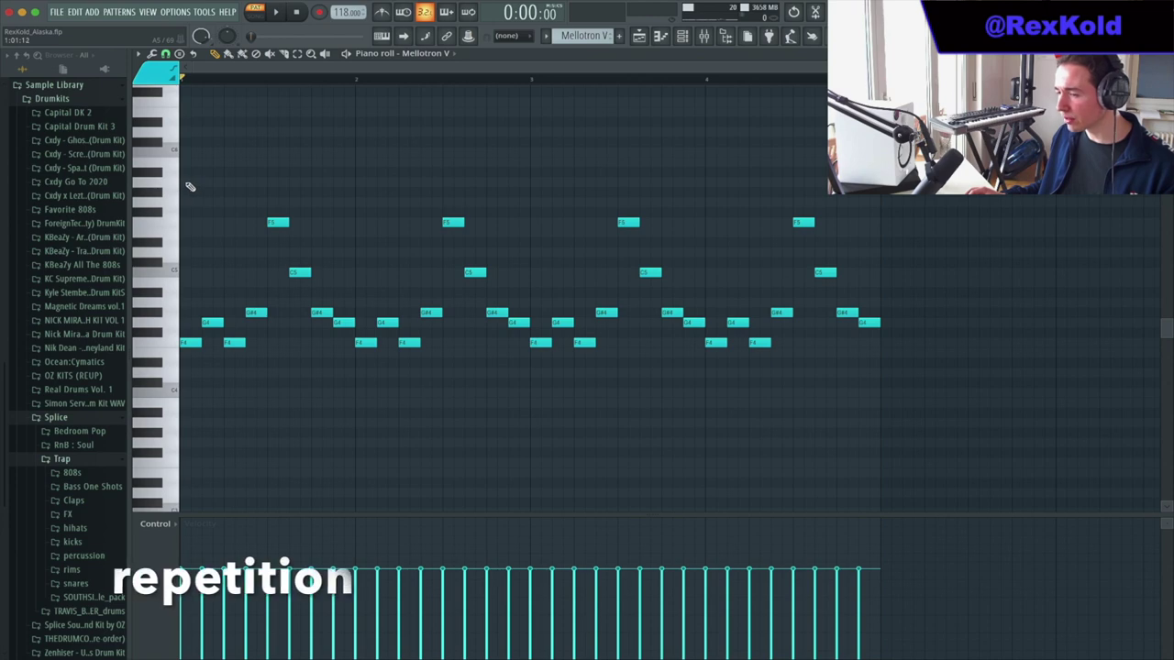
Add a long G5 note, then drag two F4 pairs down to C4 and C#4.
left_click(202, 203)
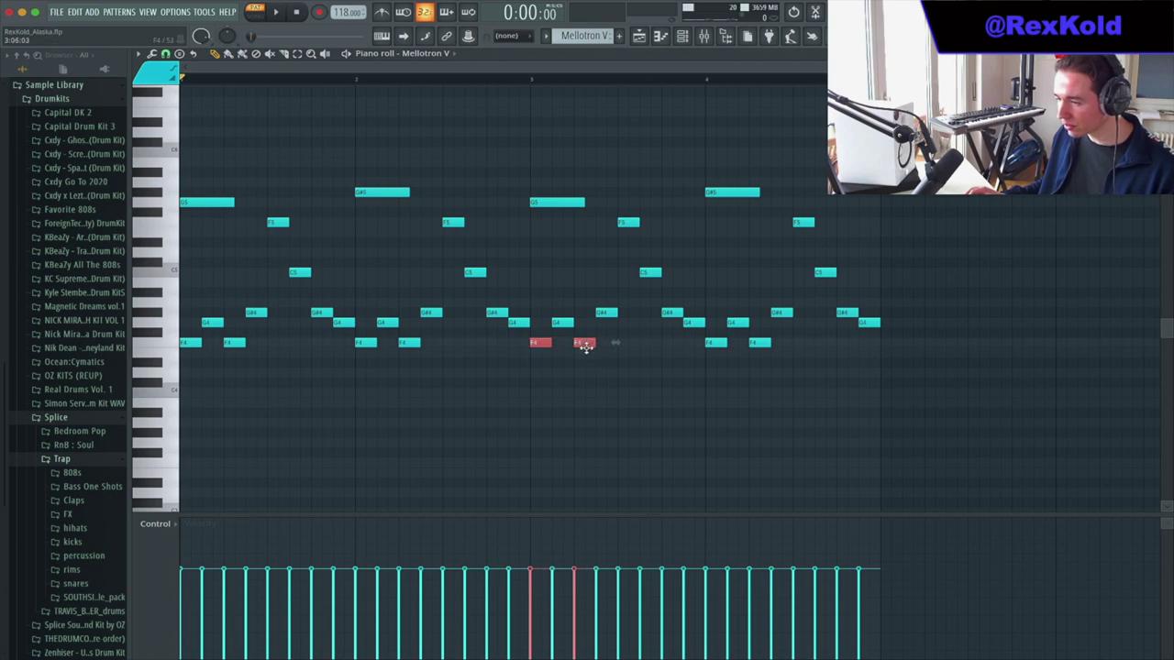
left_click_drag(588, 381, 592, 407)
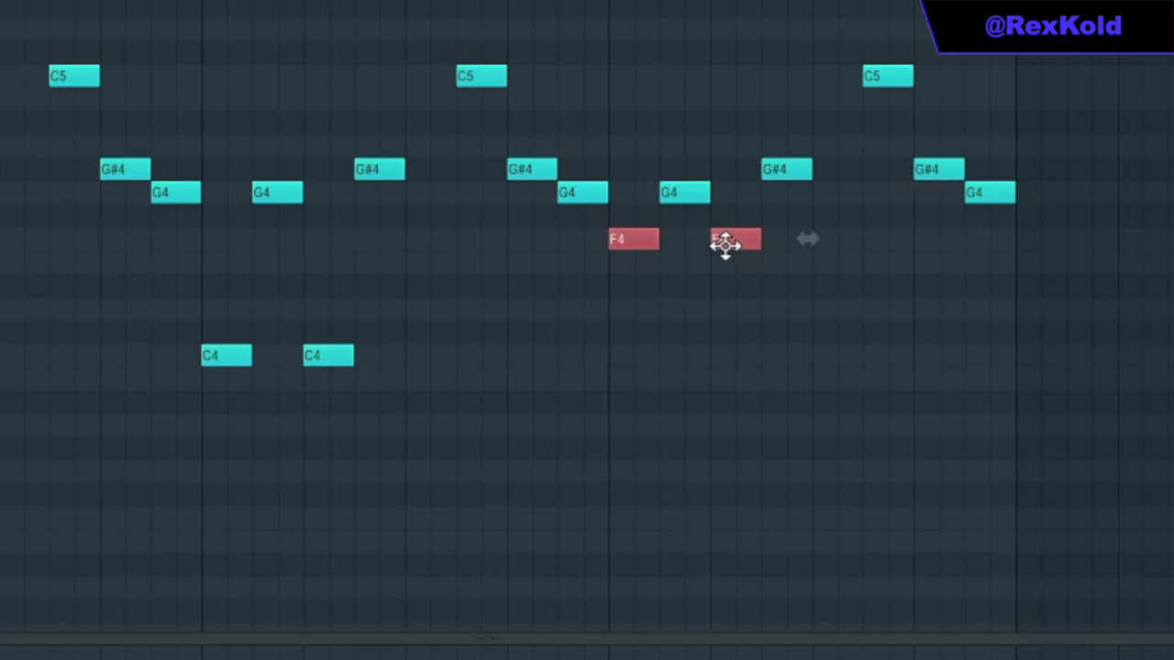
left_click_drag(578, 345, 578, 391)
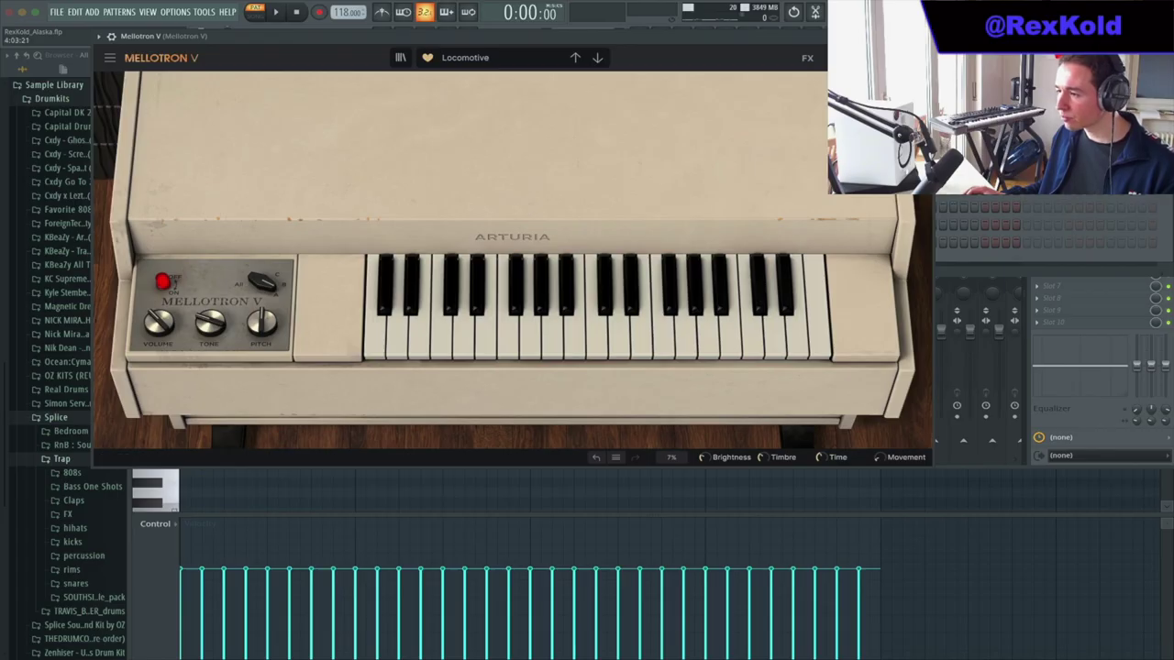
In Mellotron V's advanced panel, switch to tape slot B with the vibrato tape.
left_click(396, 373)
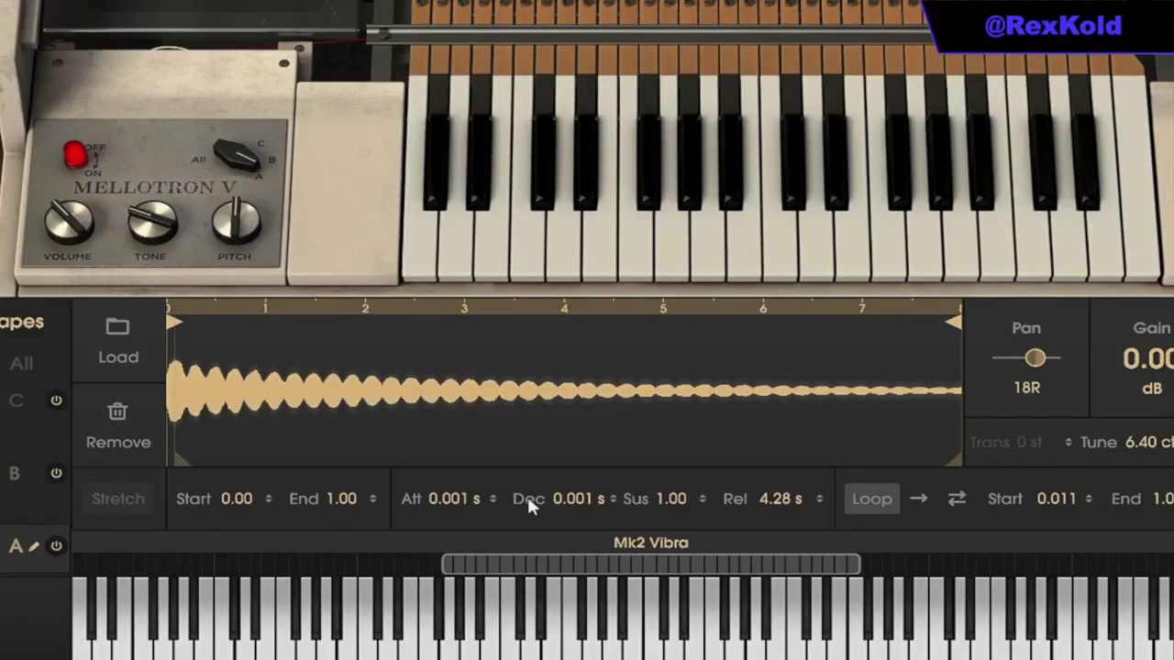
left_click(15, 486)
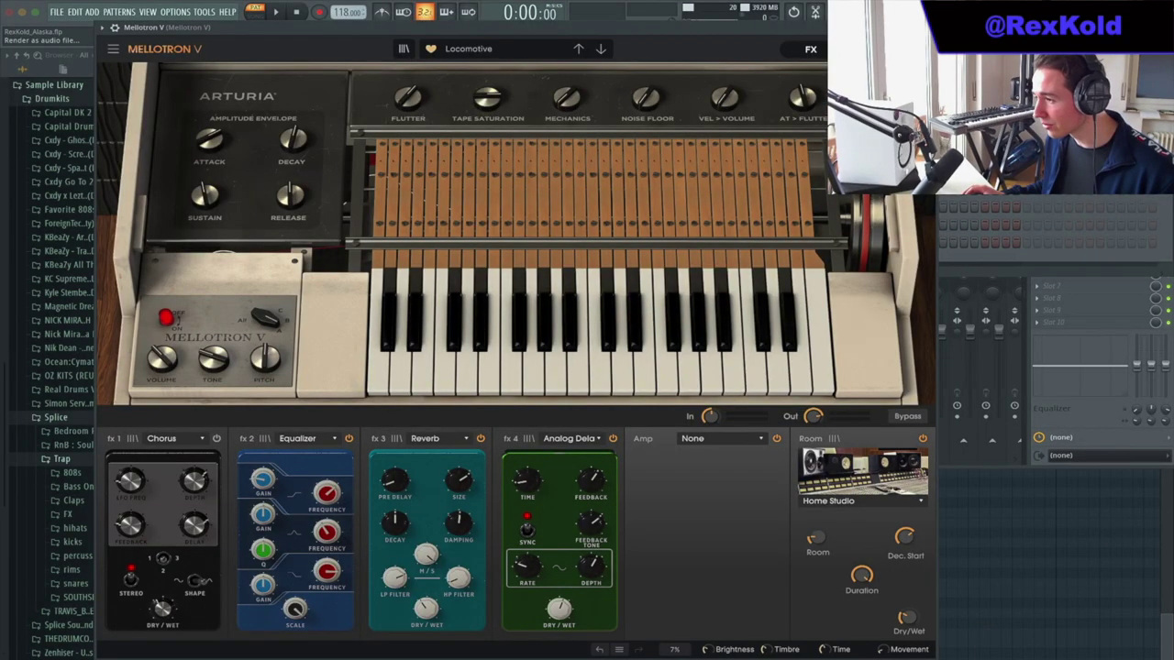
Close Mellotron V and open Fruity parametric EQ 2 on its mixer insert.
left_click(929, 28)
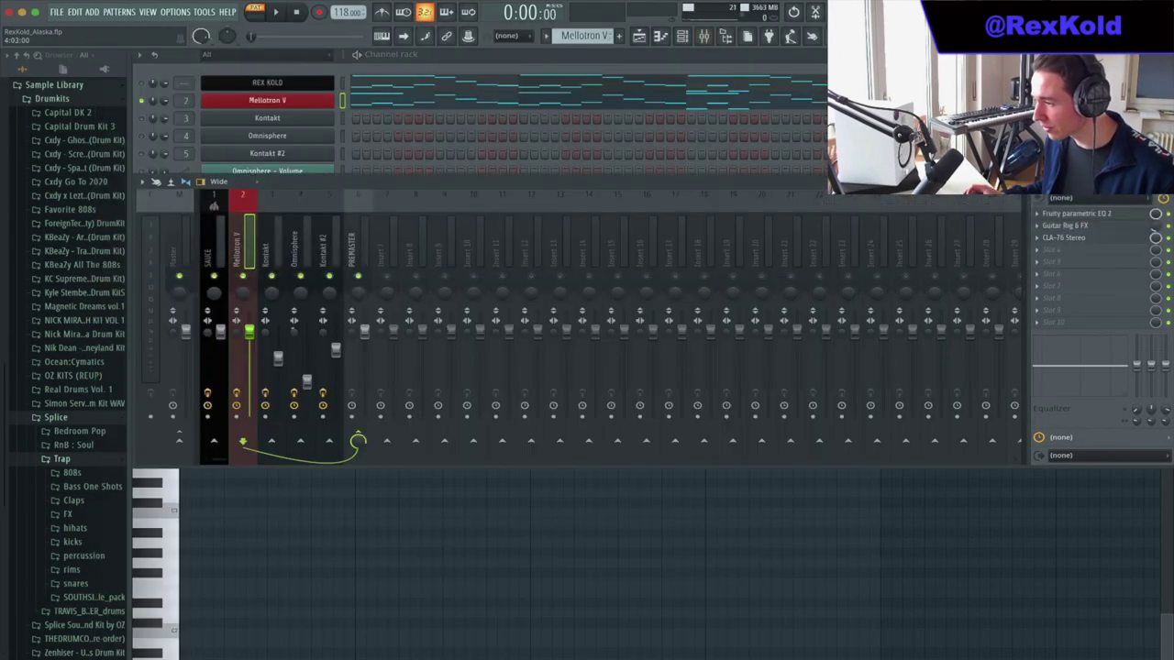
left_click(1076, 213)
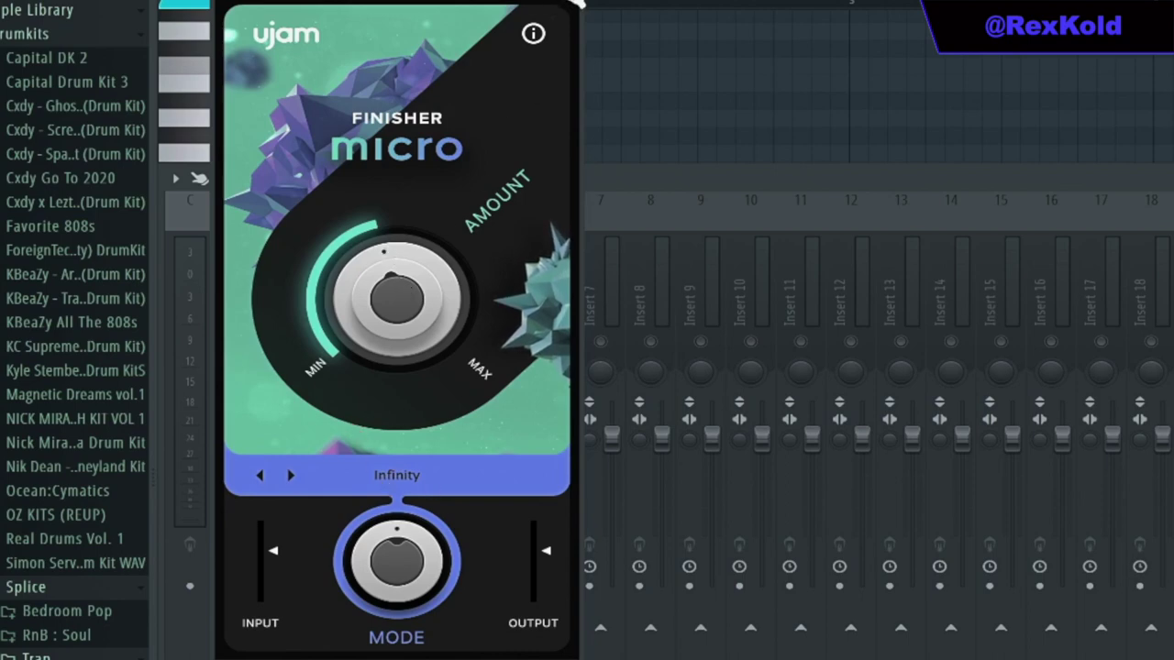
Close Finisher Micro and PanOMatic on the Kontakt insert, and open S1 Imager Stereo.
left_click(573, 5)
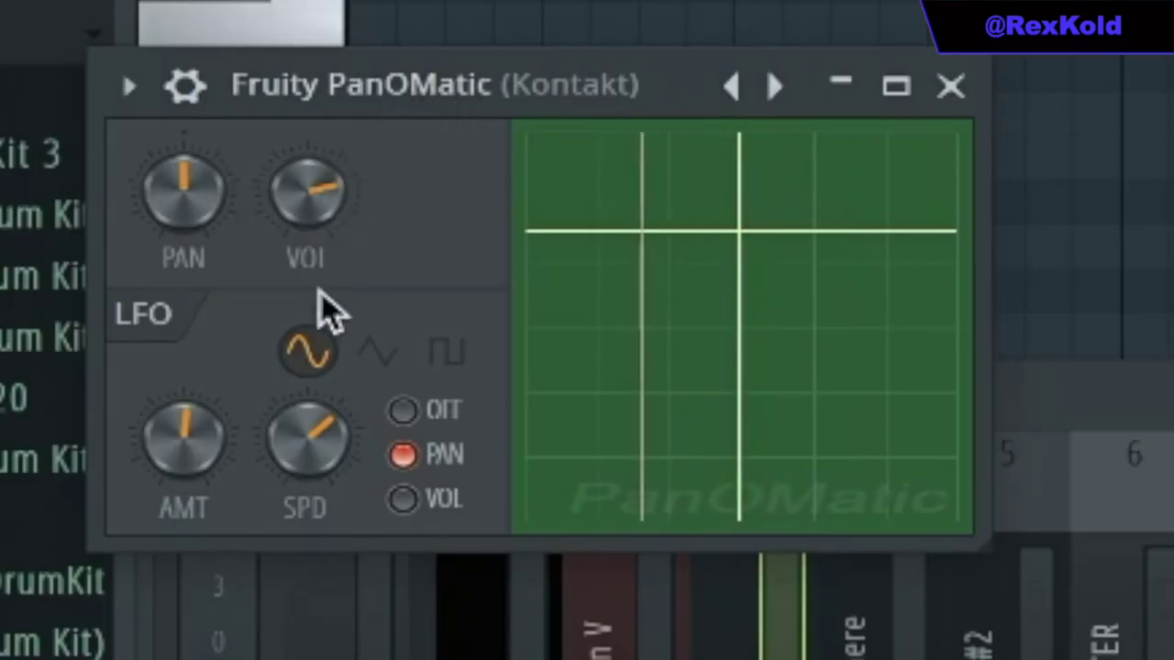
left_click(952, 85)
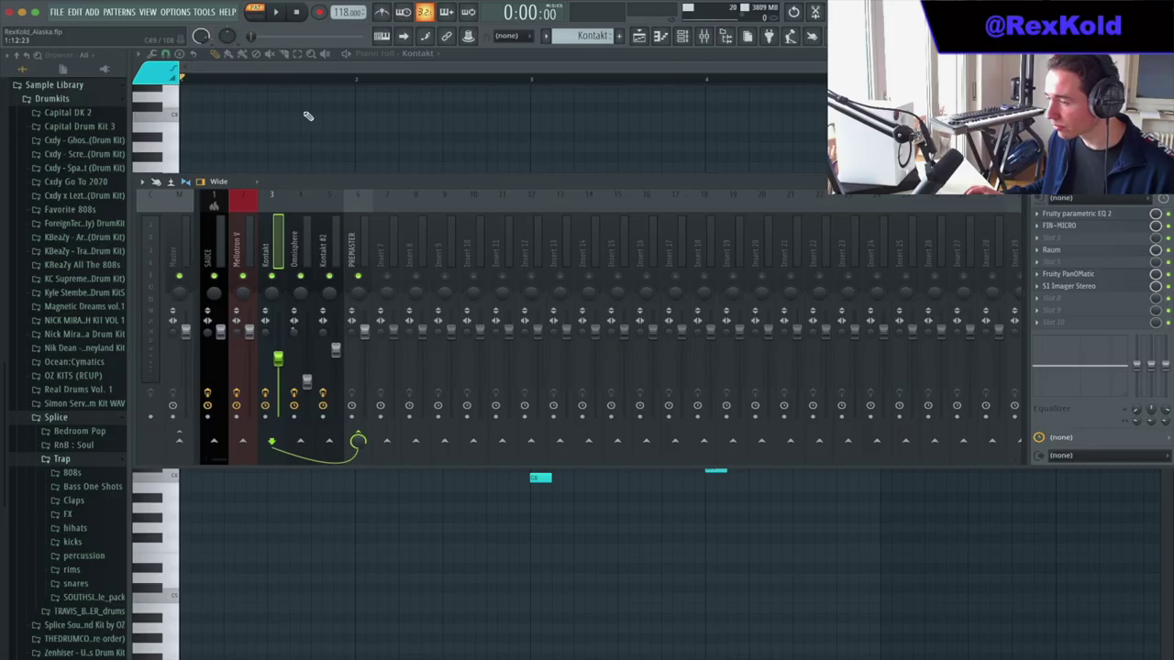
left_click(1068, 285)
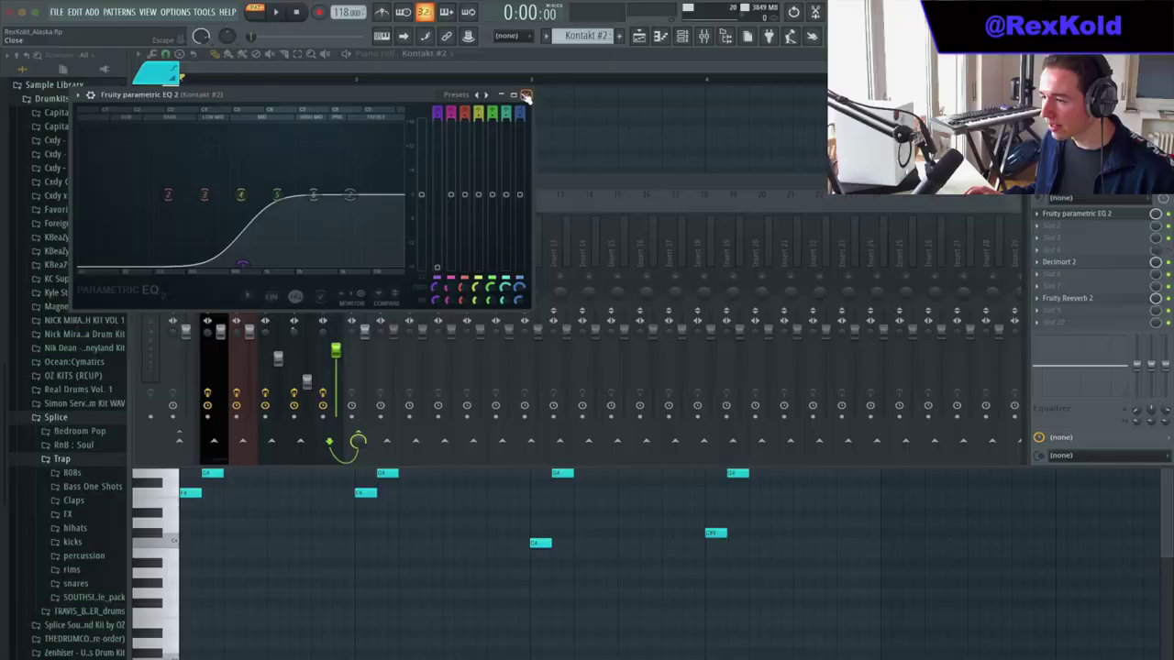
Open Decimort 2 on Kontakt #2, enable Images Filter and raise Frequency to 8161 Hz.
left_click(528, 95)
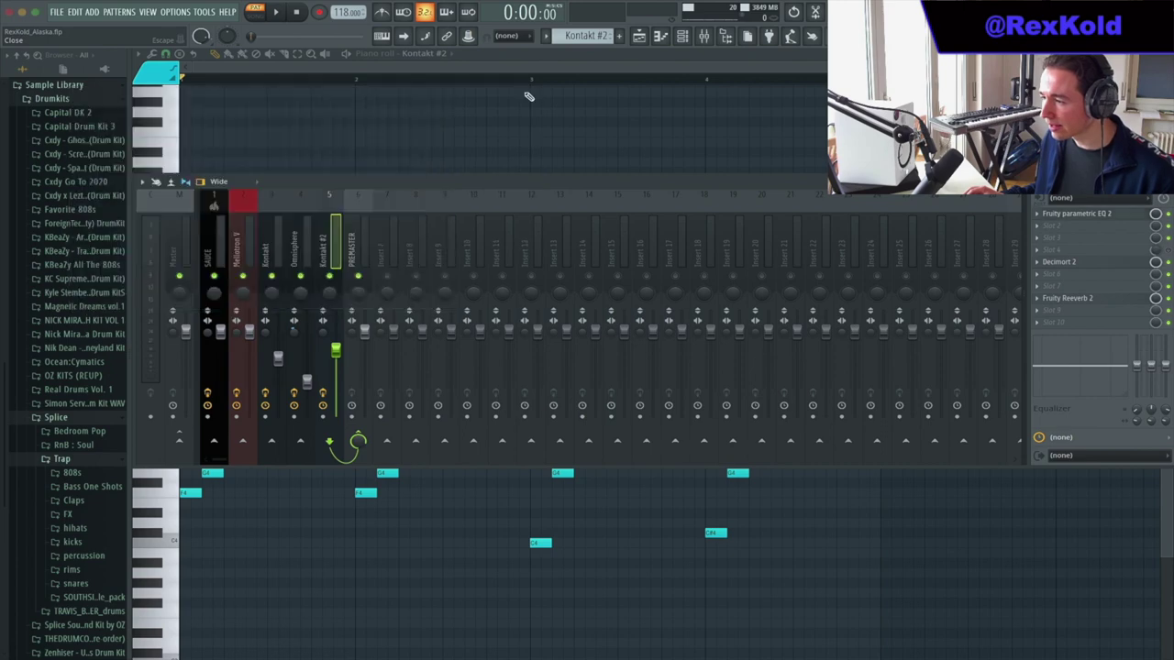
left_click(1114, 263)
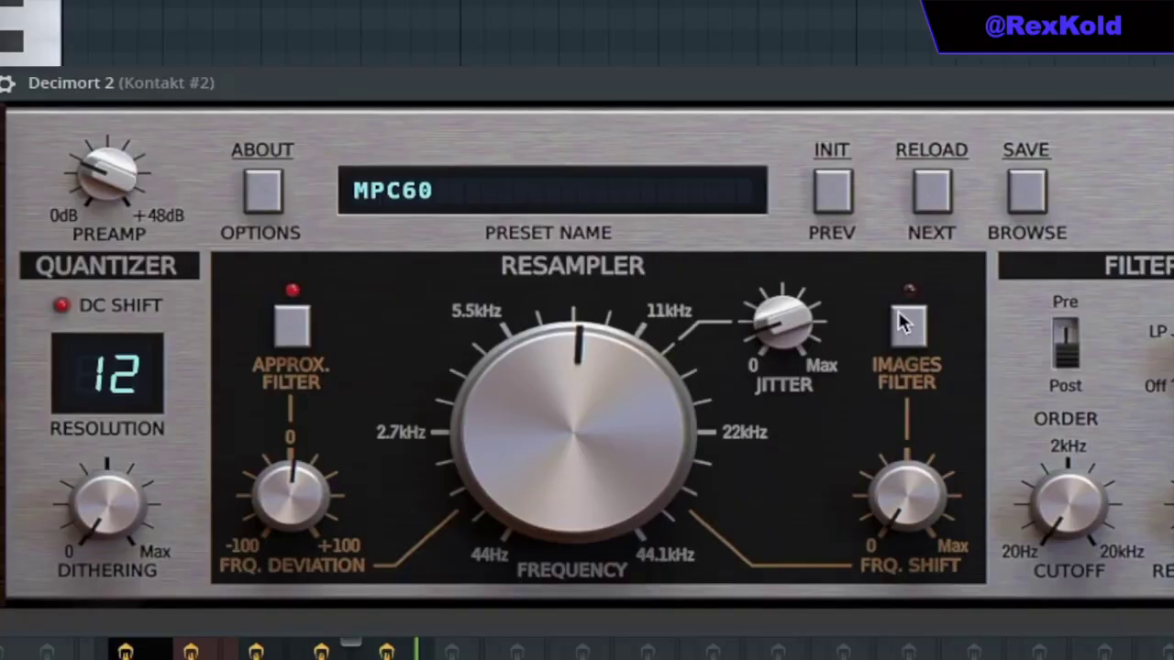
left_click(541, 246)
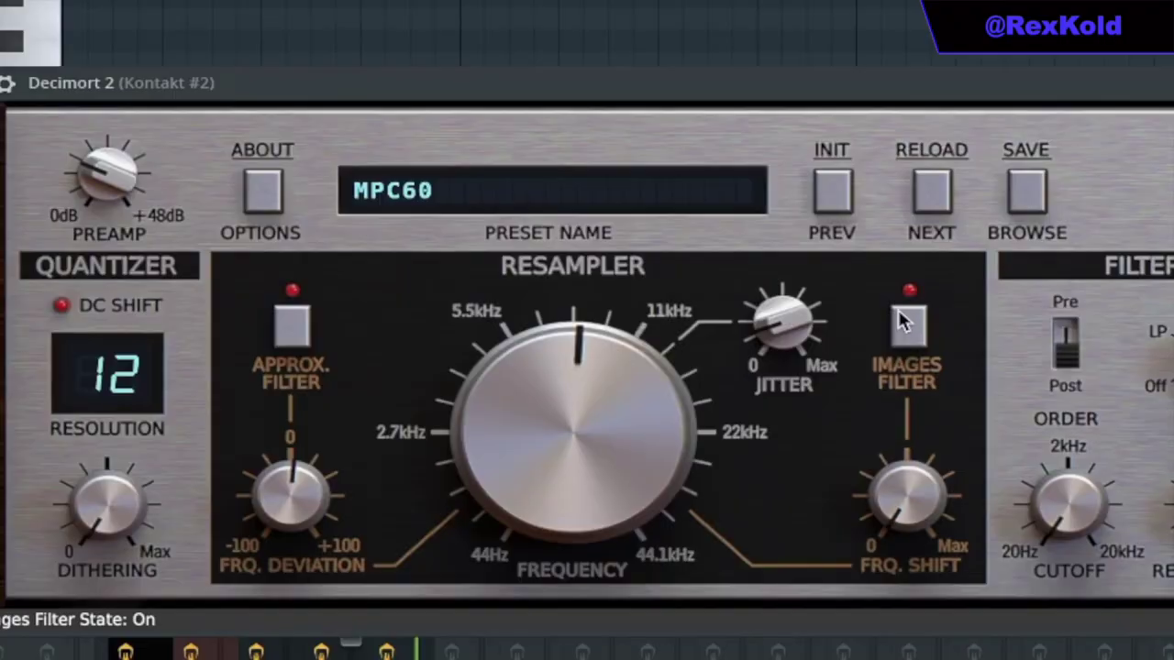
scroll(645, 384, "up", 1)
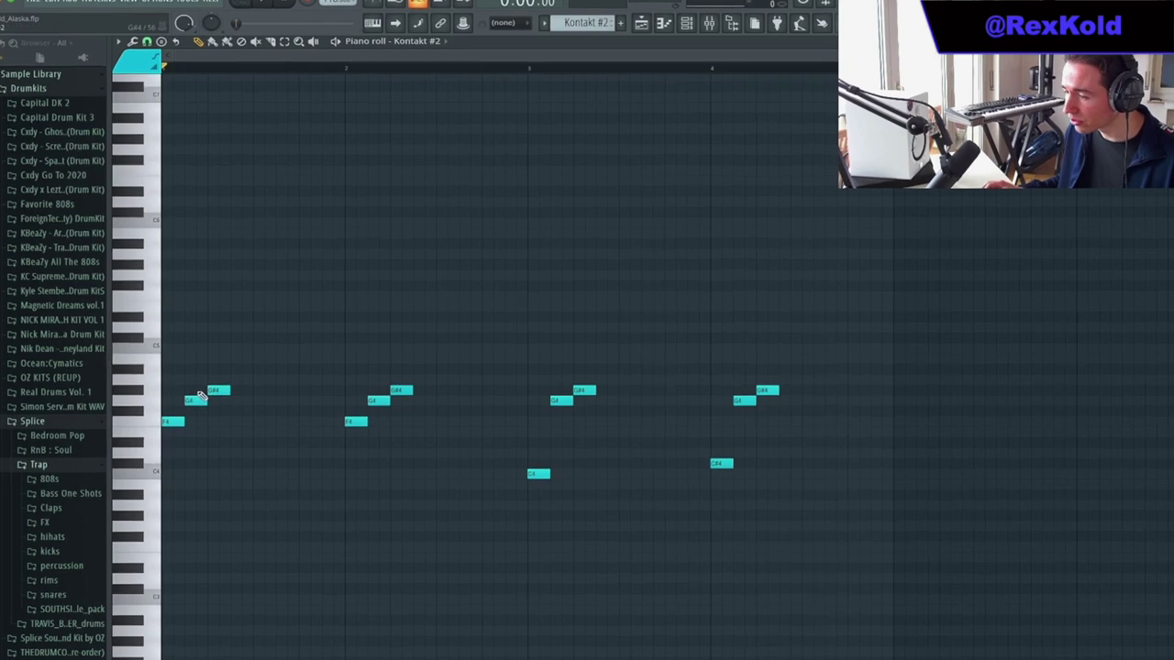
Select and deselect the C4 and C#4 notes, then play the Kontakt #2 pattern.
left_click_drag(485, 437, 800, 528)
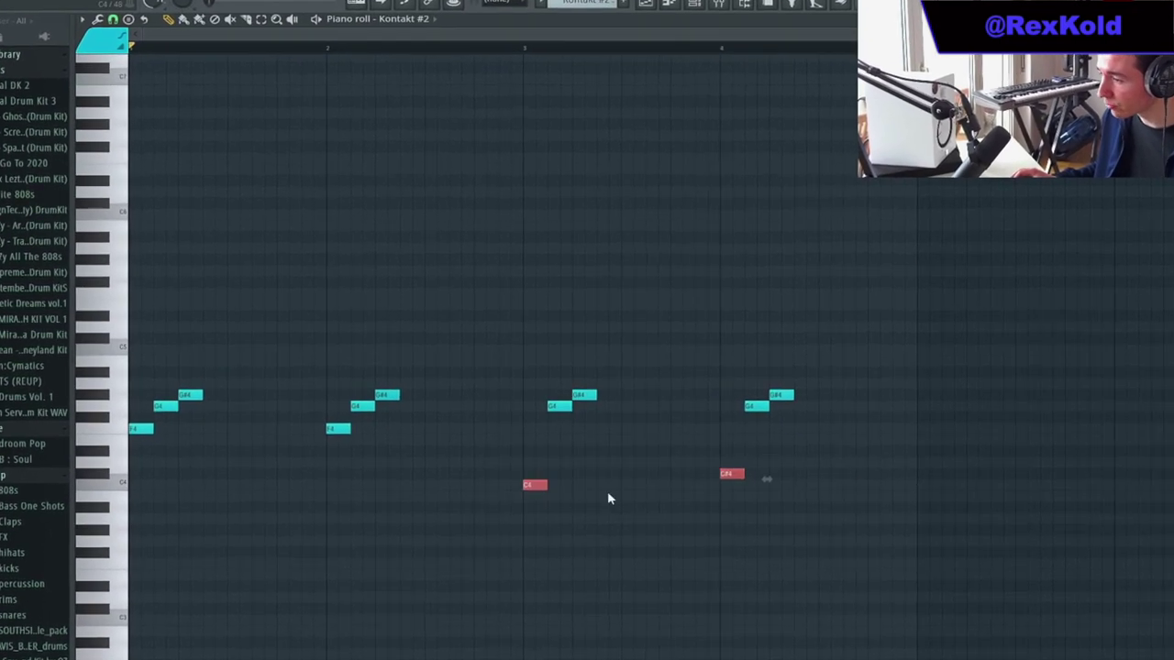
left_click(612, 491)
key("space")
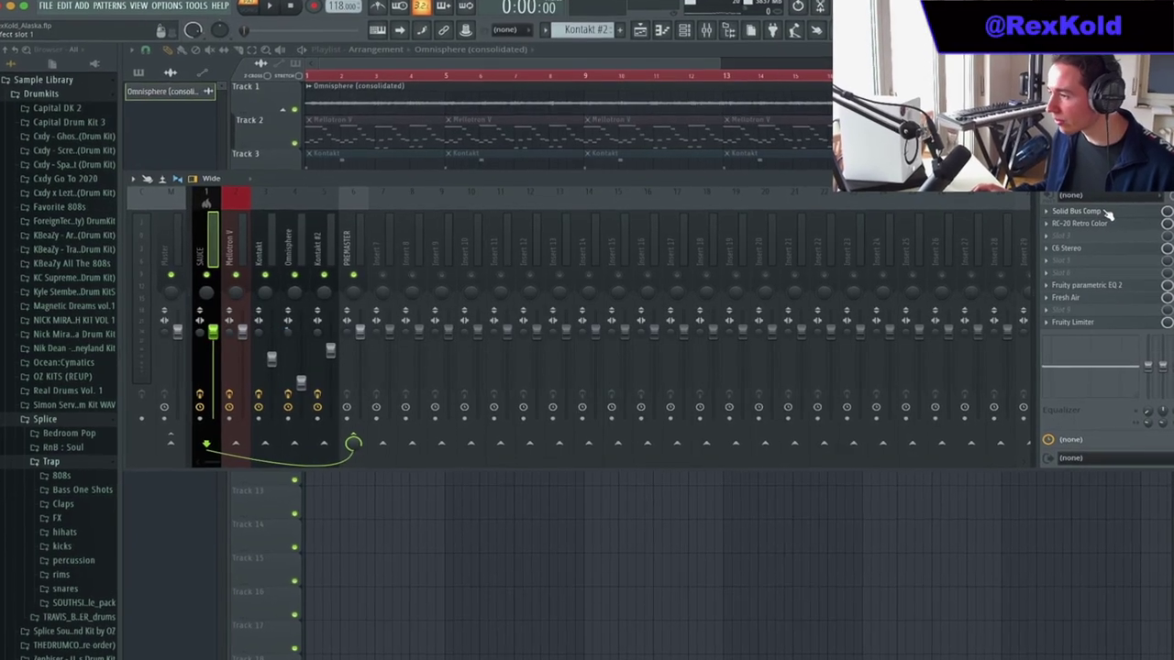
Open Solid Bus Comp, RC-20 and EQ 2 on SAUCE, then choose C6 Stereo's Mastering preset.
left_click(1108, 212)
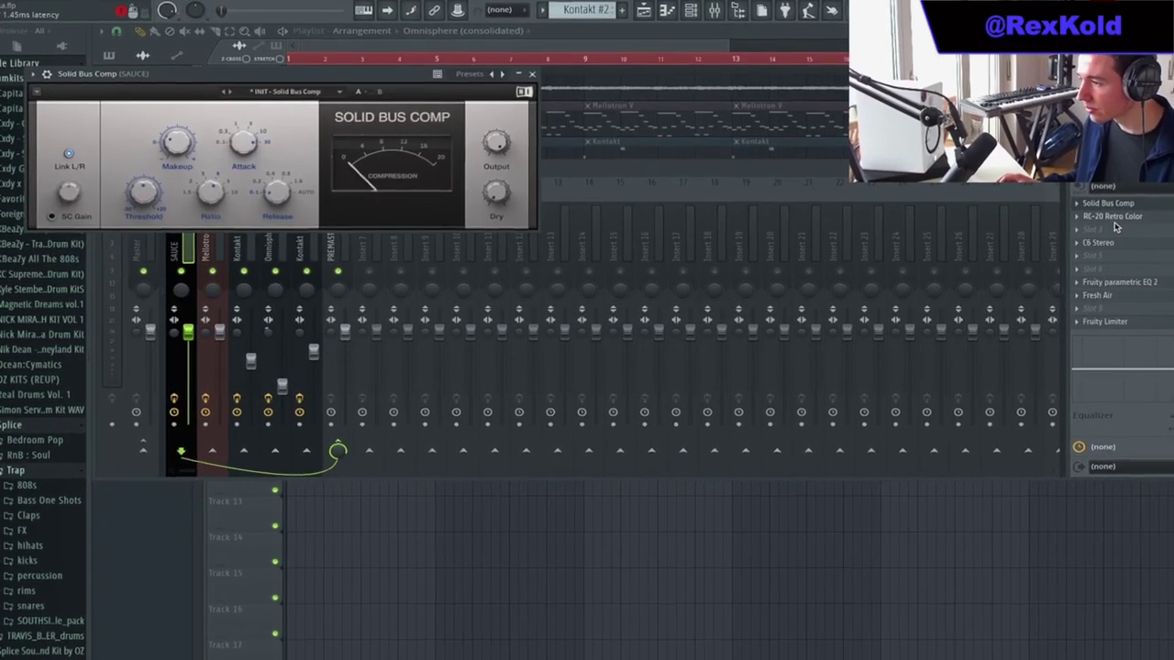
left_click(1112, 218)
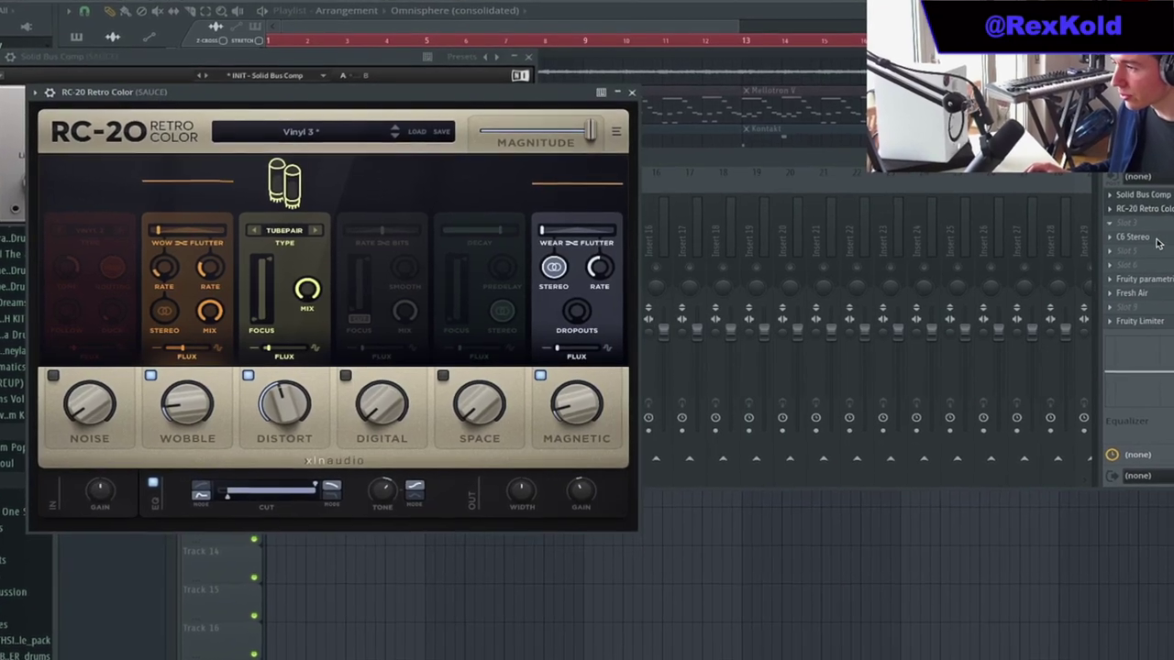
left_click(1140, 279)
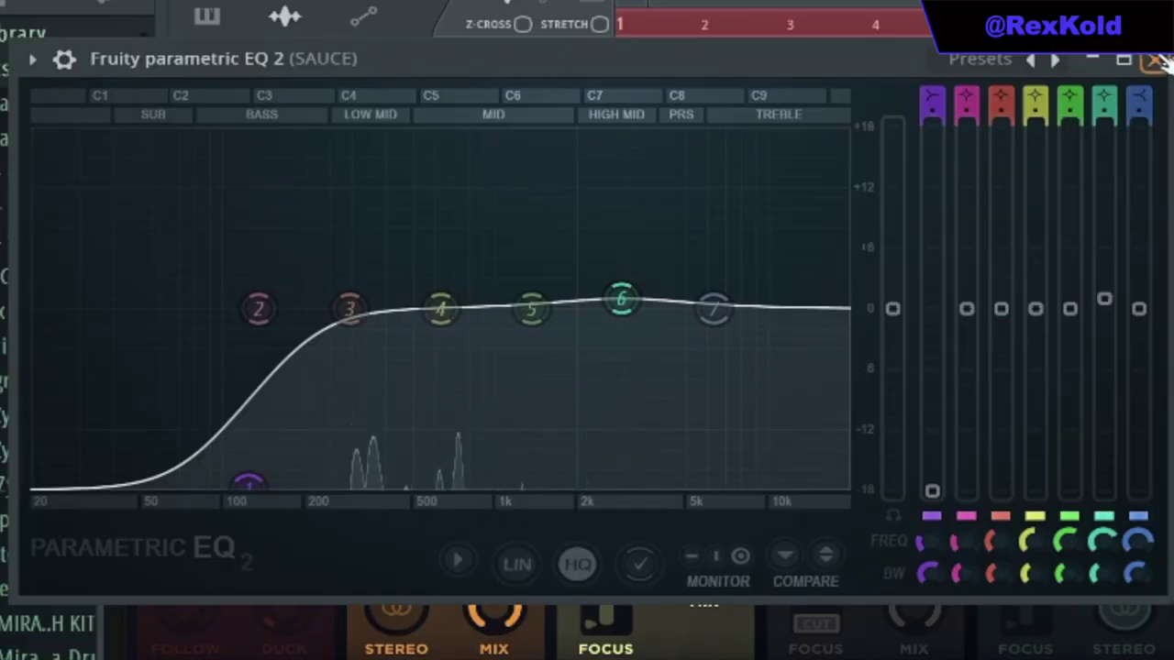
left_click(1158, 59)
left_click(1166, 62)
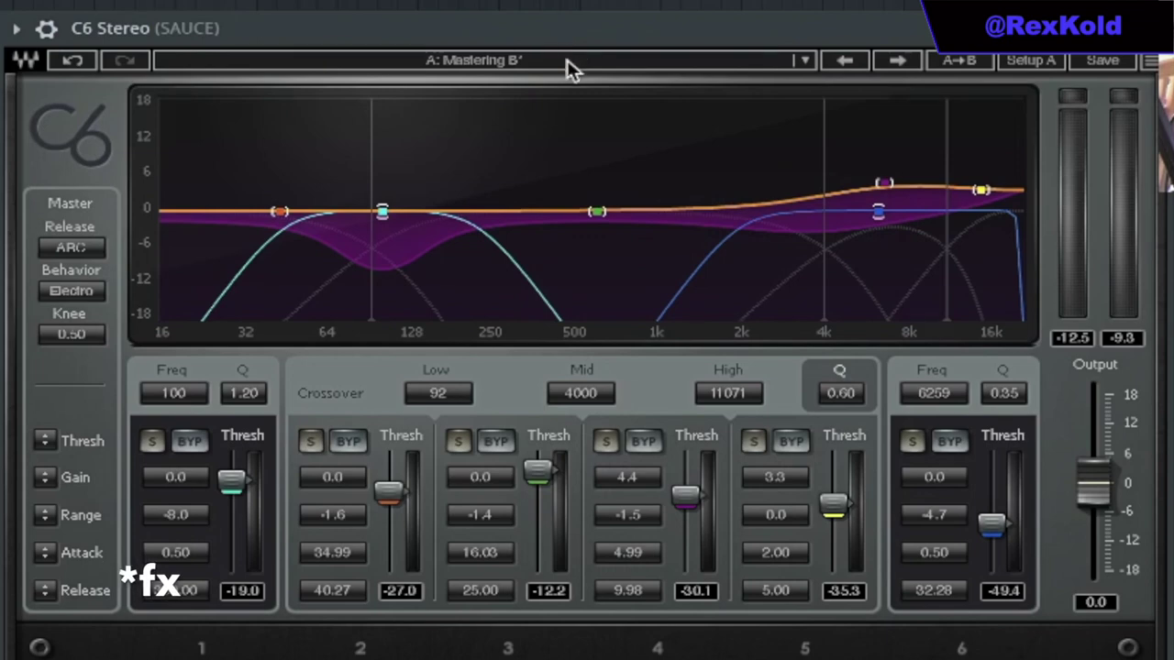
left_click(566, 59)
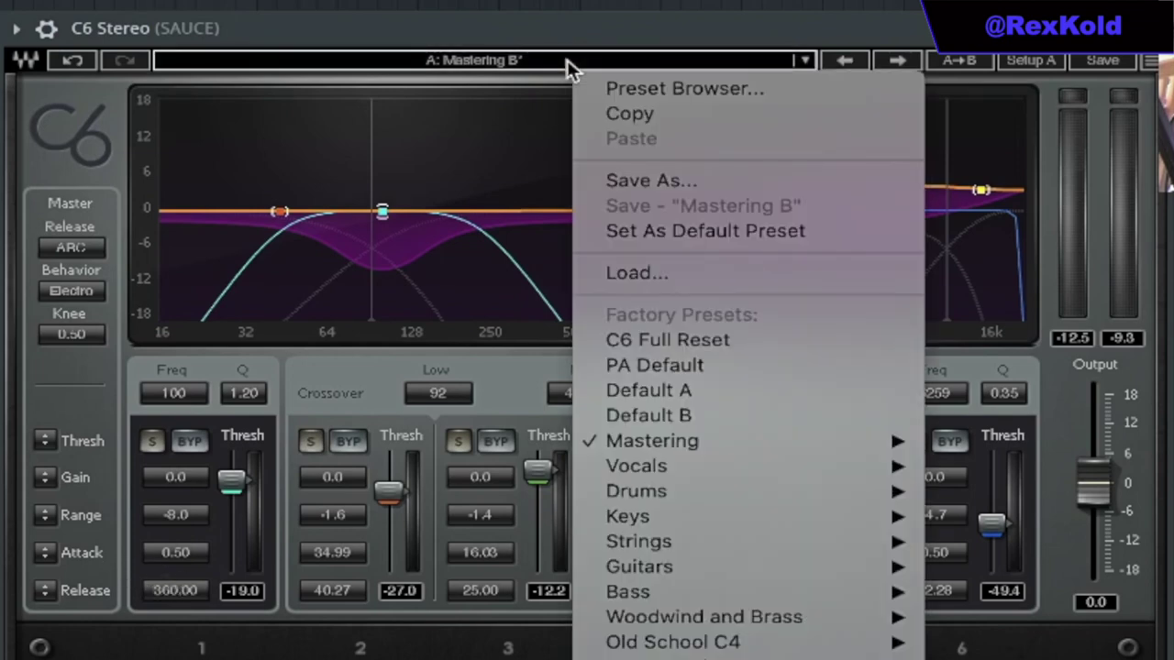
mouse_move(687, 442)
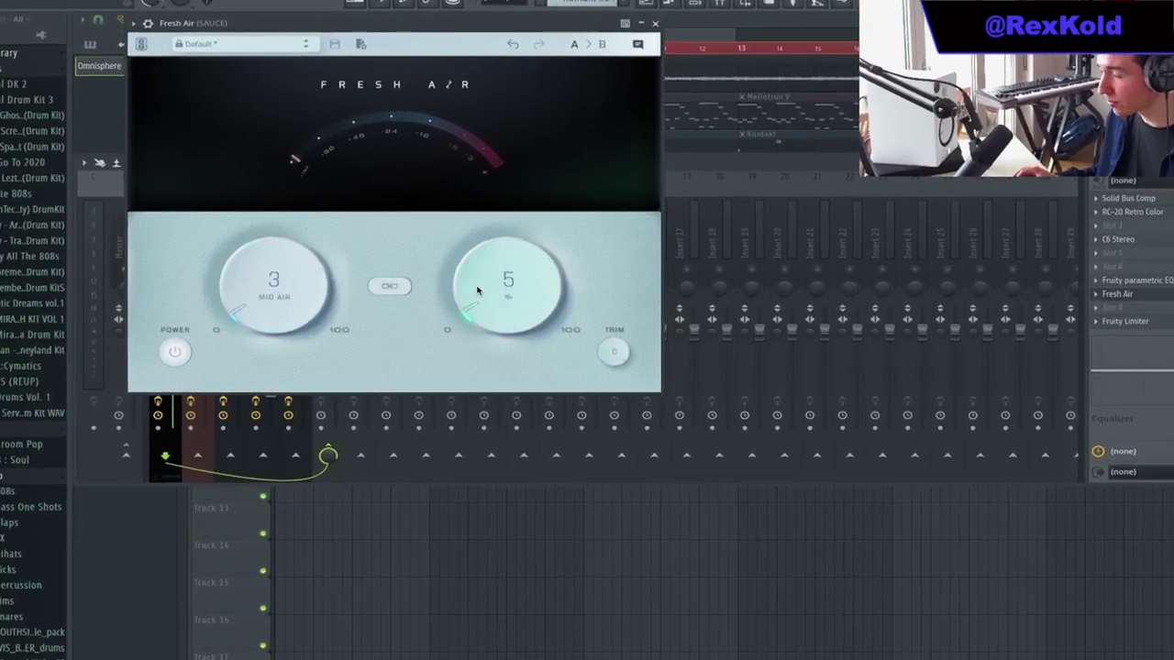
Close the Fresh Air window on the SAUCE track.
left_click(653, 30)
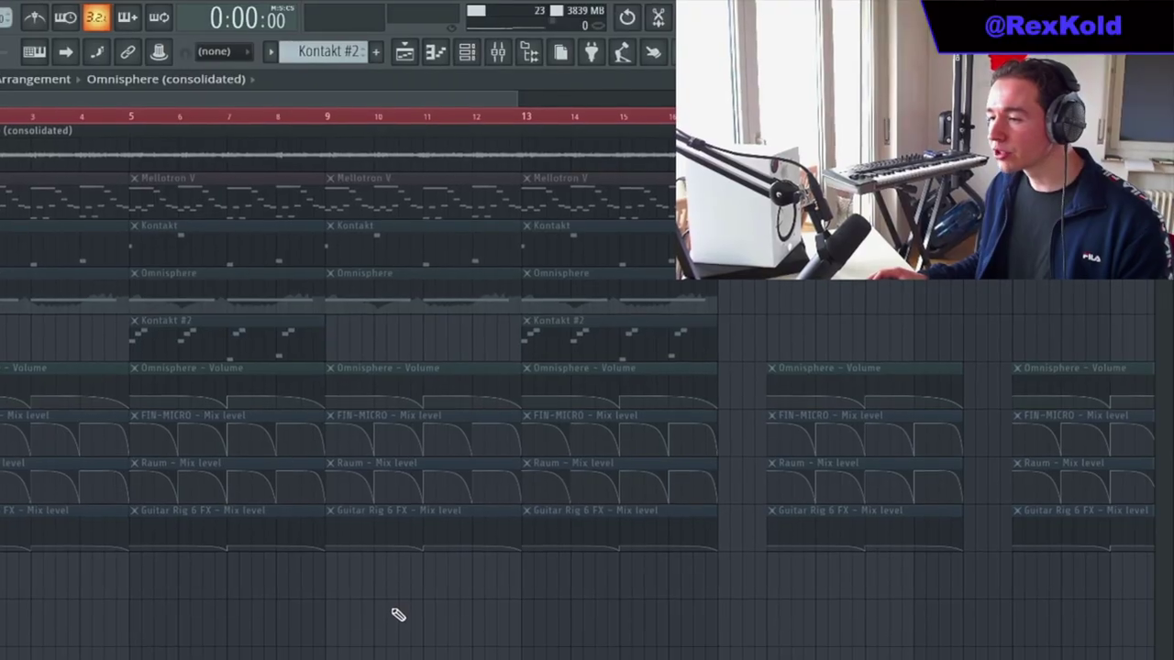